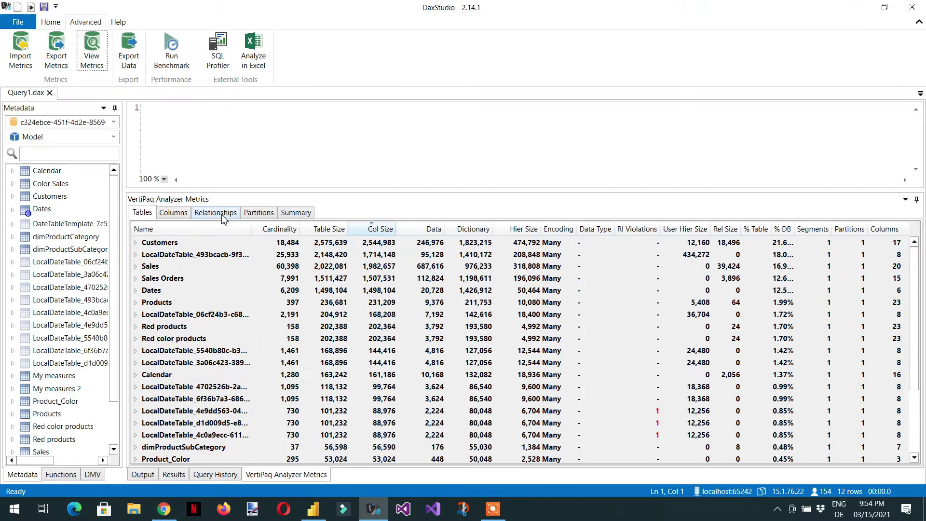
# Show the Relationships view of VertiPaq Analyzer Metrics with sizes, cardinality, missing keys and invalid rows.
pyautogui.click(223, 218)
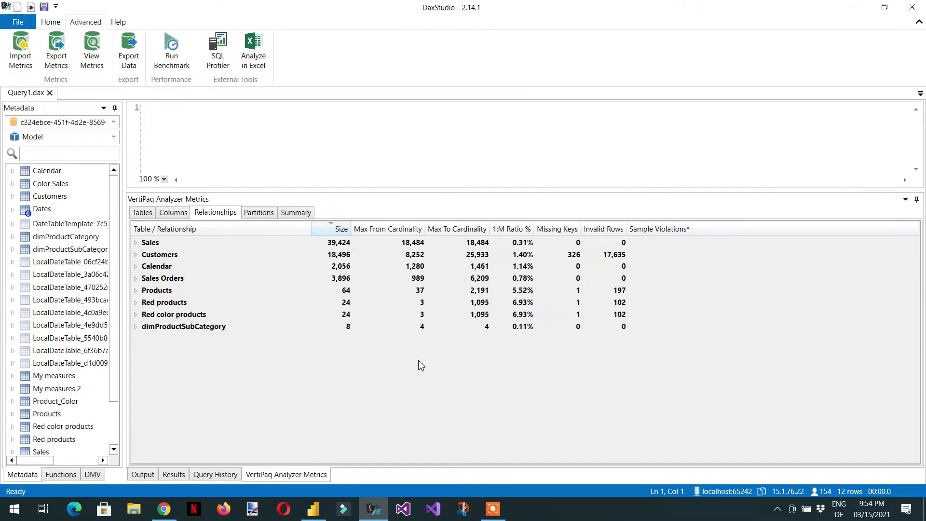
# In Power BI Desktop's model diagram, select the relationship between Territory and Customers.
pyautogui.click(313, 512)
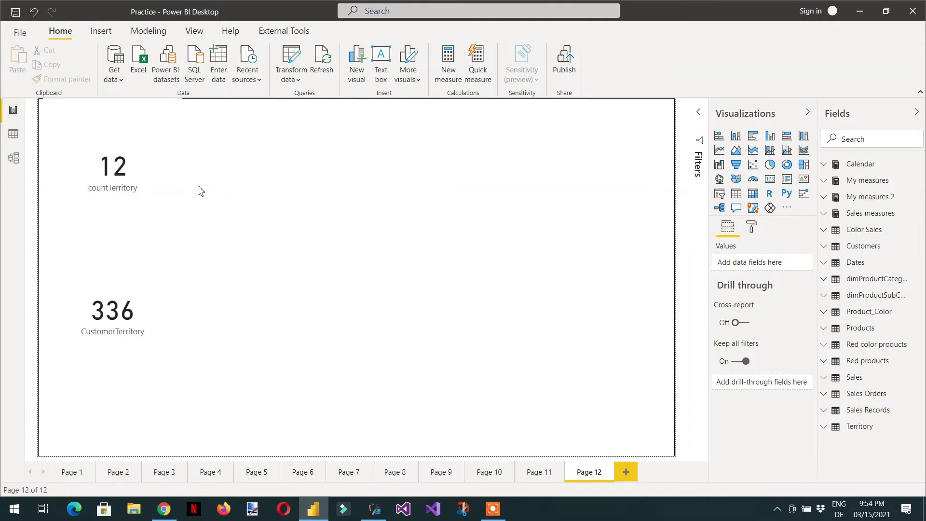
pyautogui.click(15, 160)
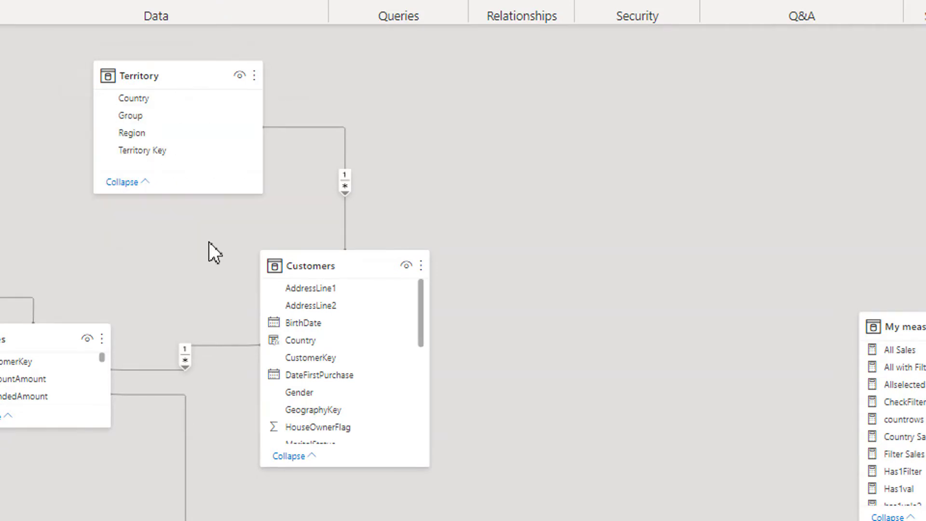
pyautogui.moveTo(364, 273)
pyautogui.click(308, 129)
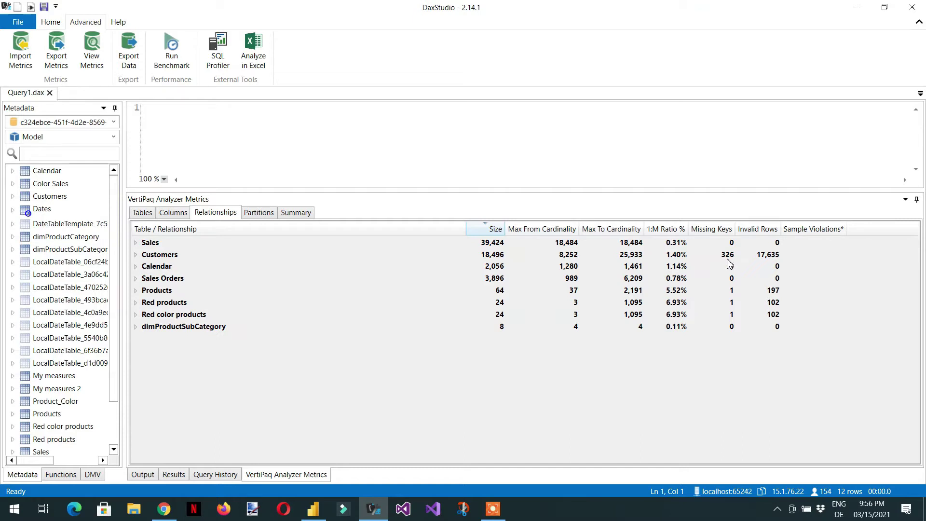
# Expand Customers' relationships to see GeographyKey–Territory Key's 326 missing keys, then return to Power BI.
pyautogui.click(136, 255)
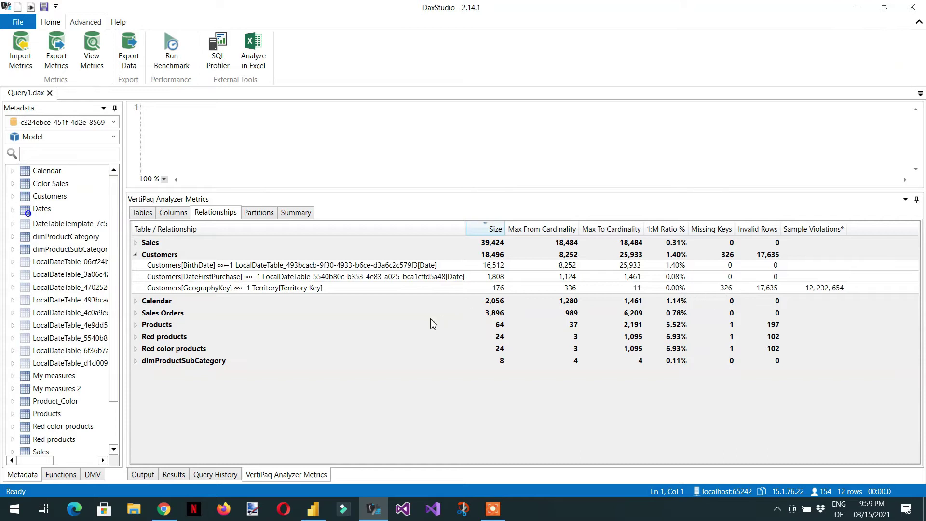
pyautogui.click(314, 508)
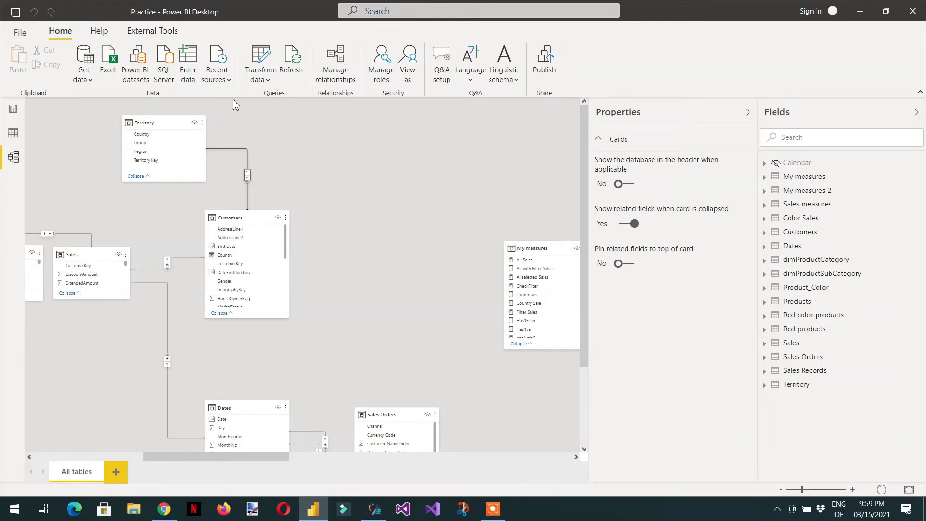
# Open Power Query Editor from the Transform data dropdown on the Home ribbon.
pyautogui.click(268, 80)
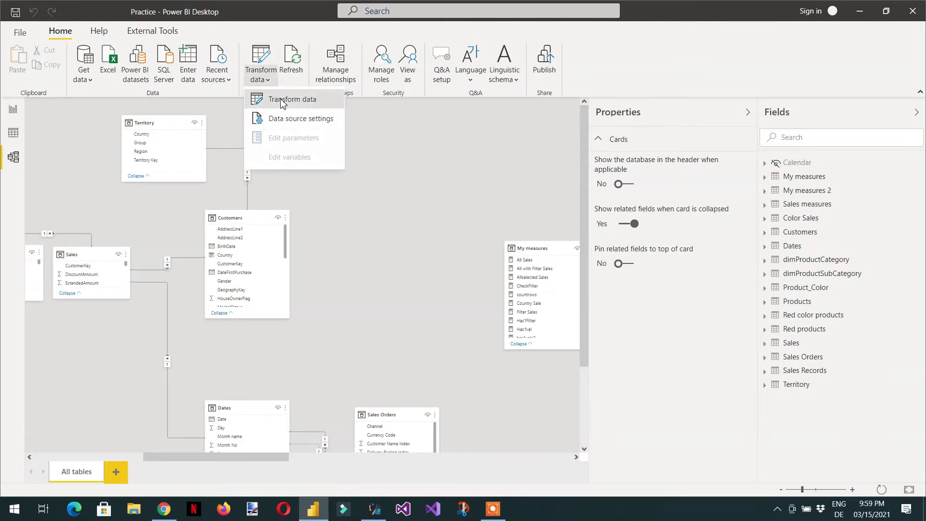
pyautogui.click(283, 103)
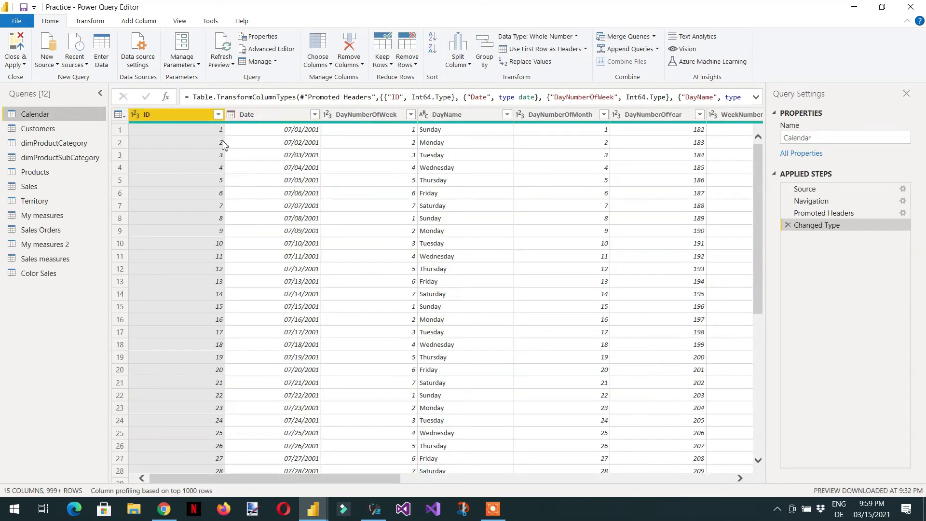
# Compare Customers' GeographyKey values with the Territory query's keys, leaving Customers displayed.
pyautogui.click(44, 129)
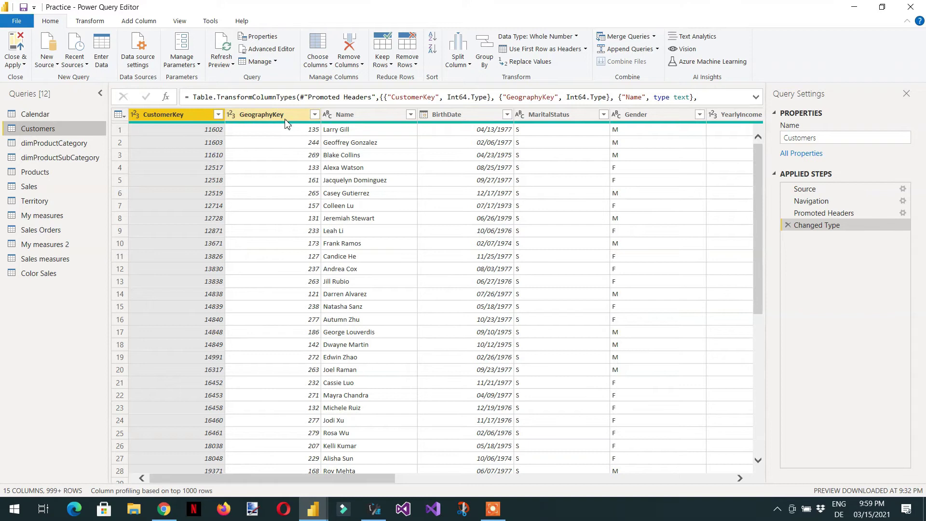
pyautogui.moveTo(283, 126)
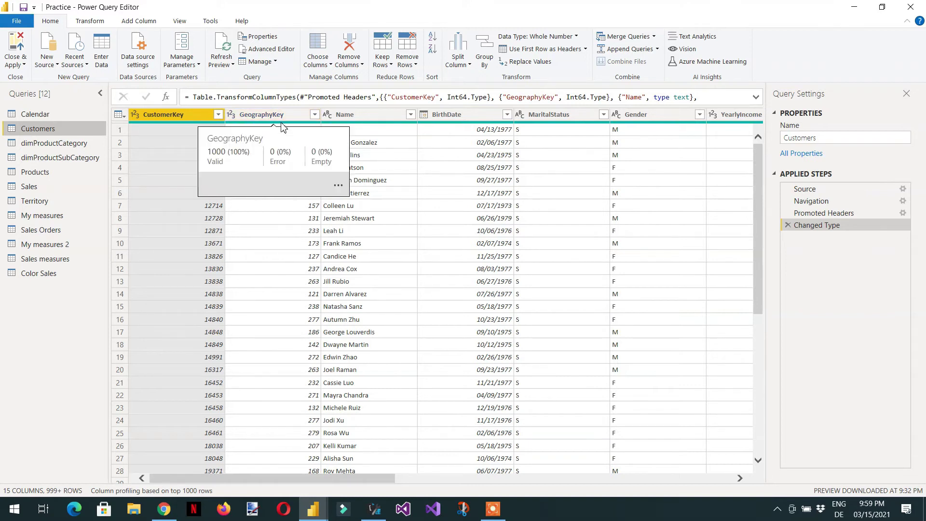
pyautogui.click(52, 205)
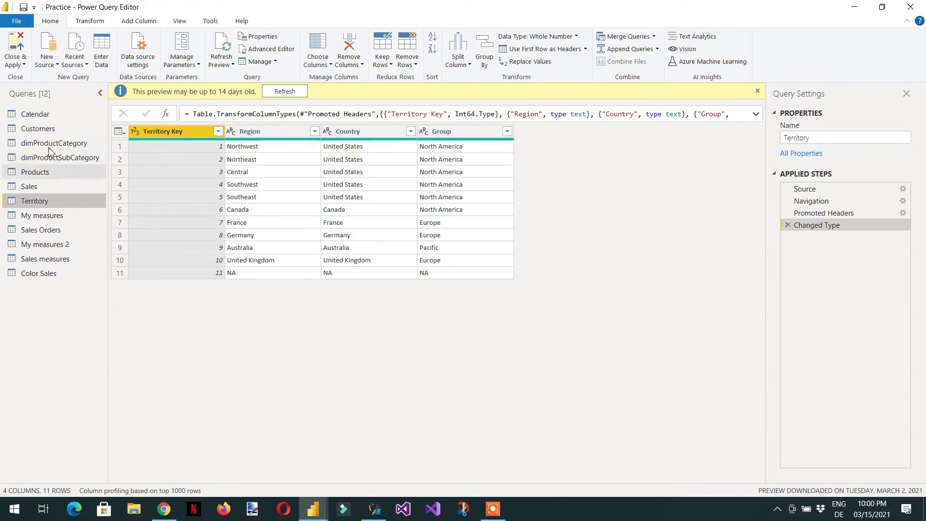
pyautogui.click(46, 131)
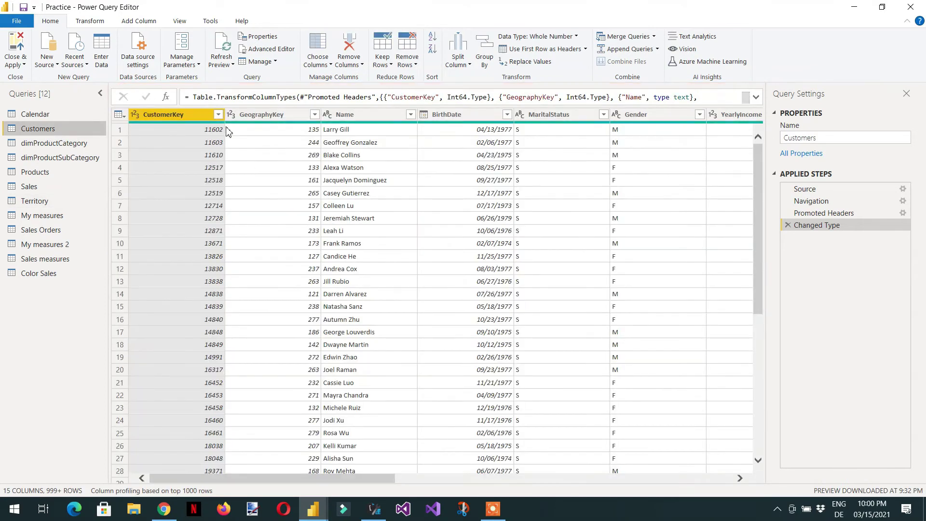
pyautogui.click(315, 116)
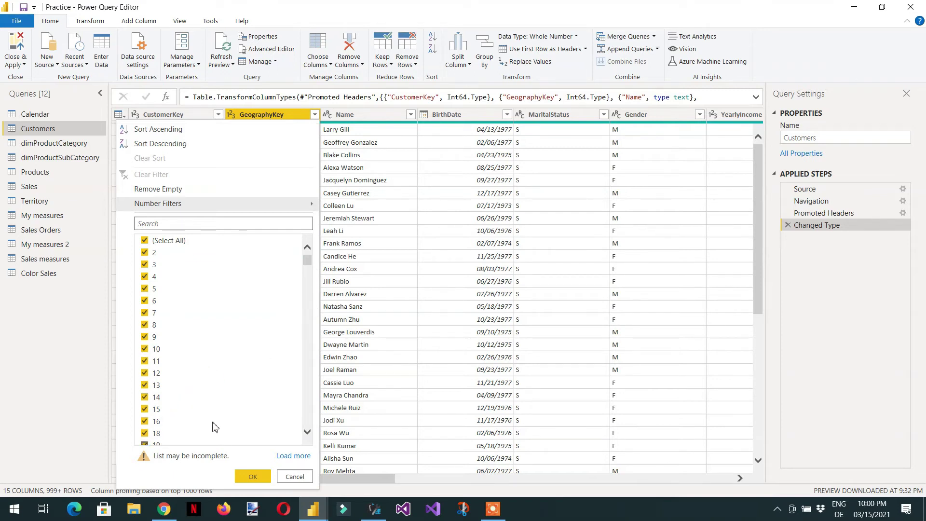
pyautogui.click(295, 476)
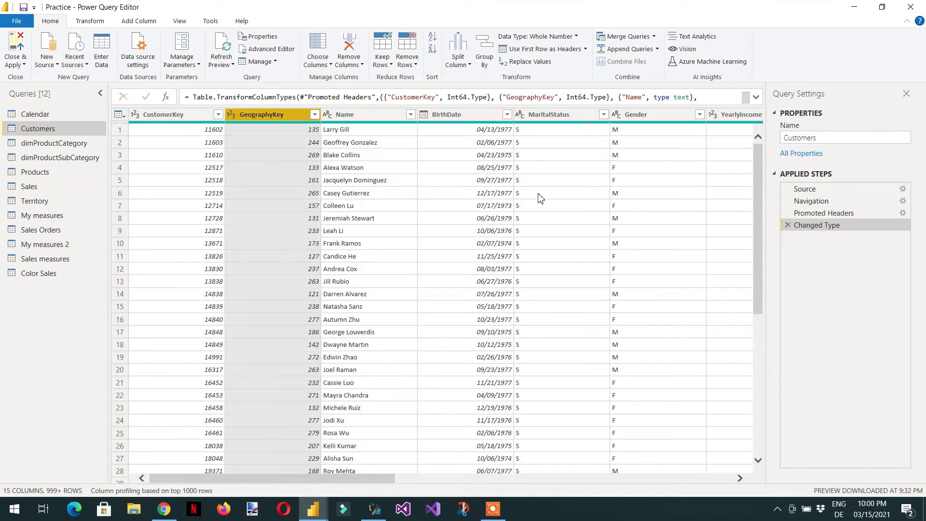
pyautogui.click(654, 39)
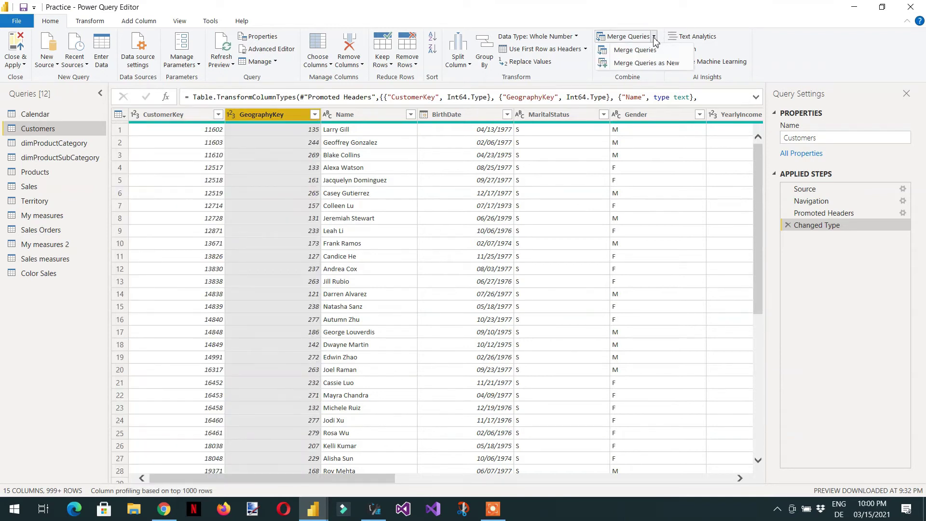
# Merge Customers with Territory as new query Merge1, inner-joining GeographyKey to Territory Key (849 rows).
pyautogui.click(641, 64)
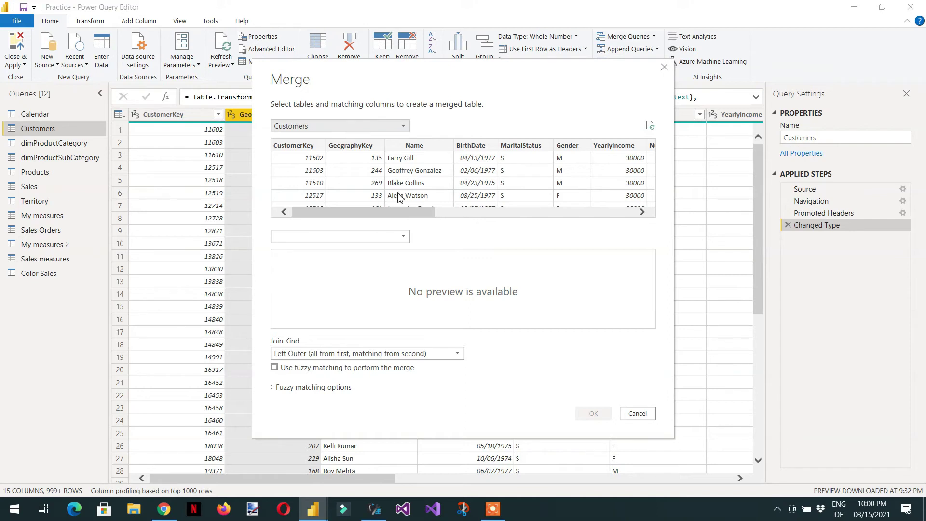
pyautogui.click(405, 243)
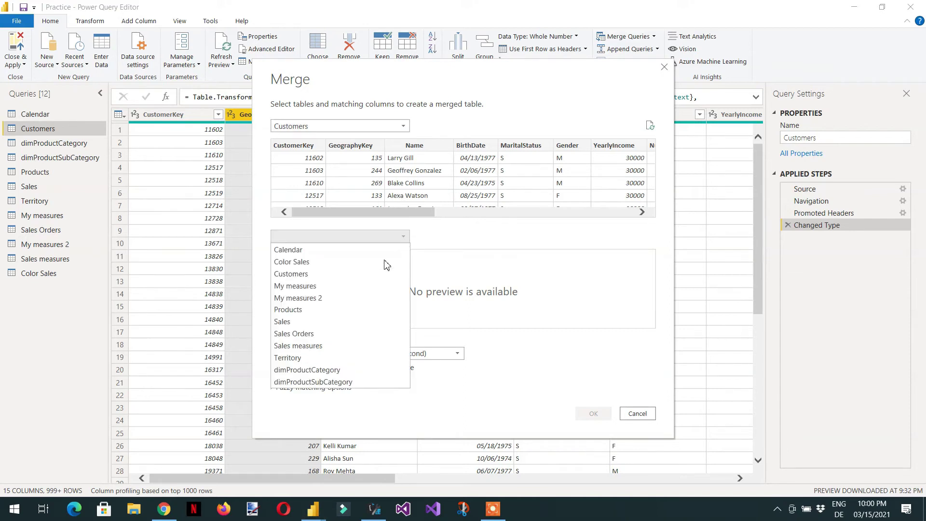
pyautogui.click(313, 358)
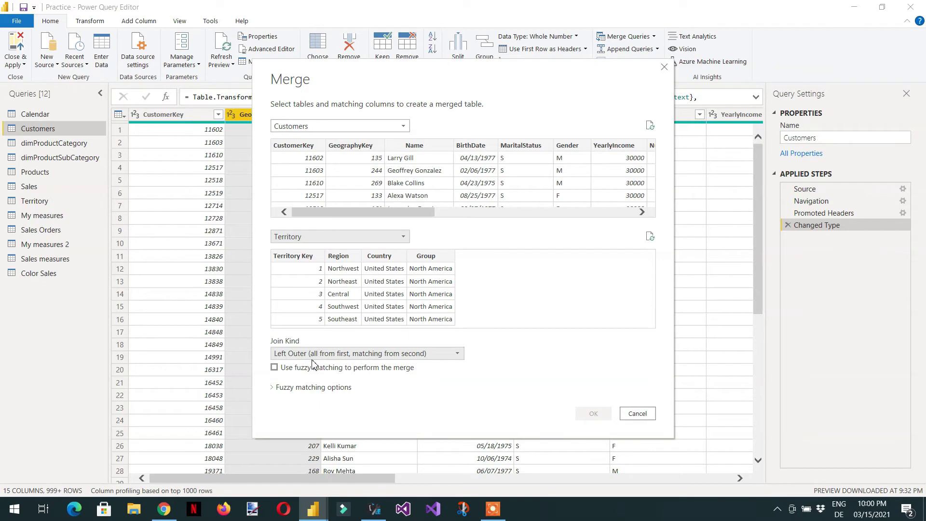
pyautogui.click(299, 257)
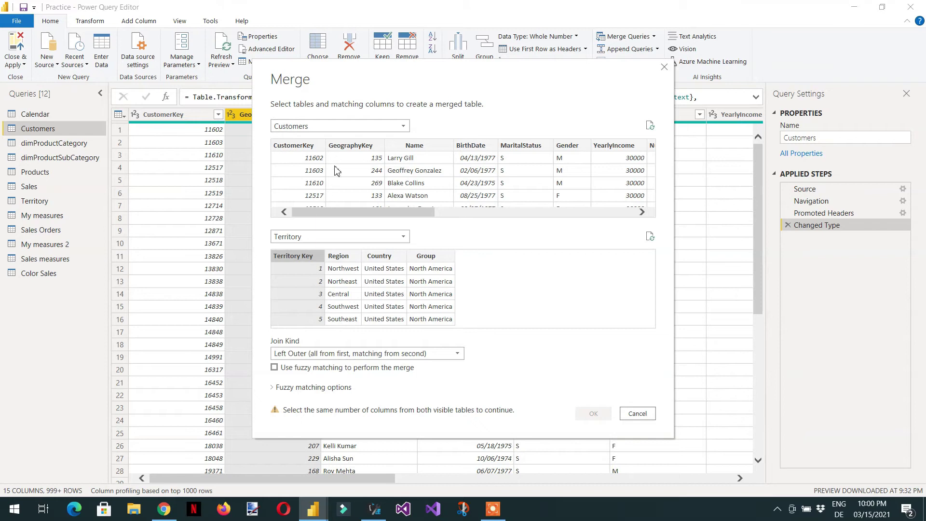
pyautogui.click(354, 146)
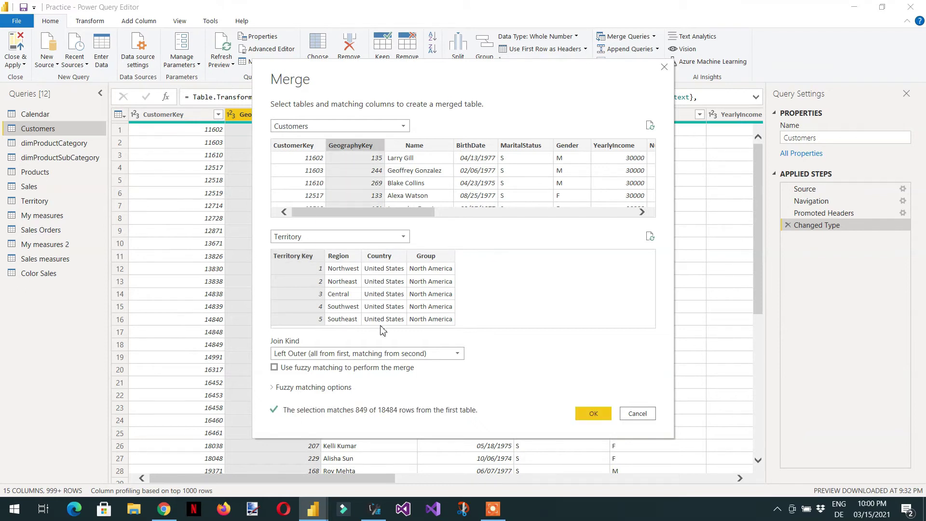
pyautogui.click(348, 356)
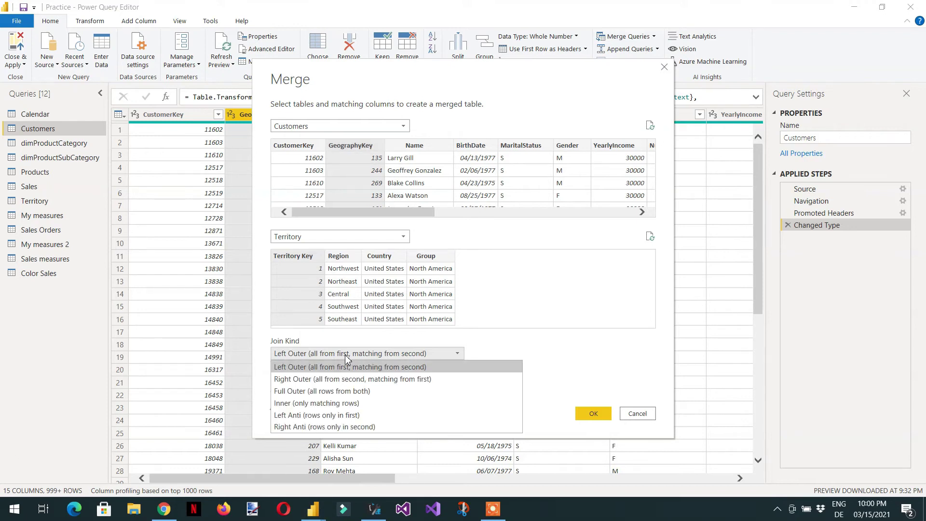
pyautogui.click(324, 405)
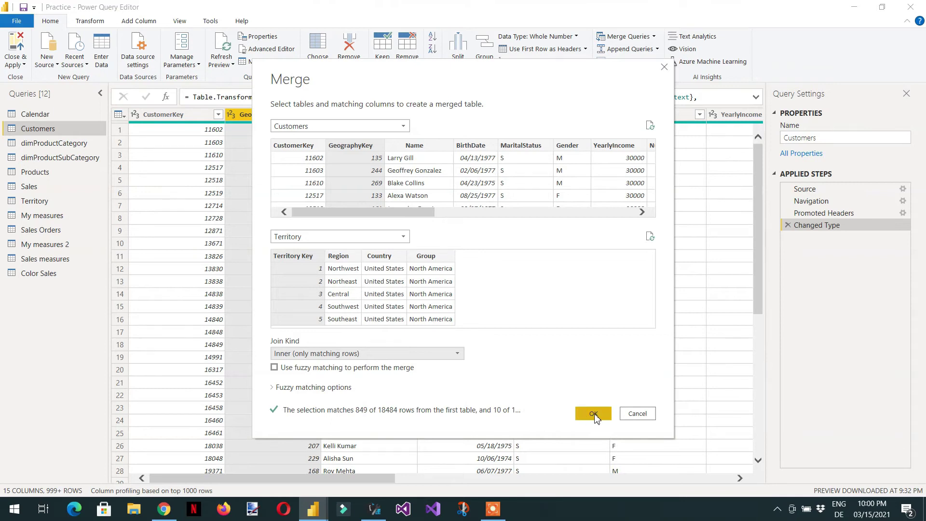
pyautogui.click(593, 413)
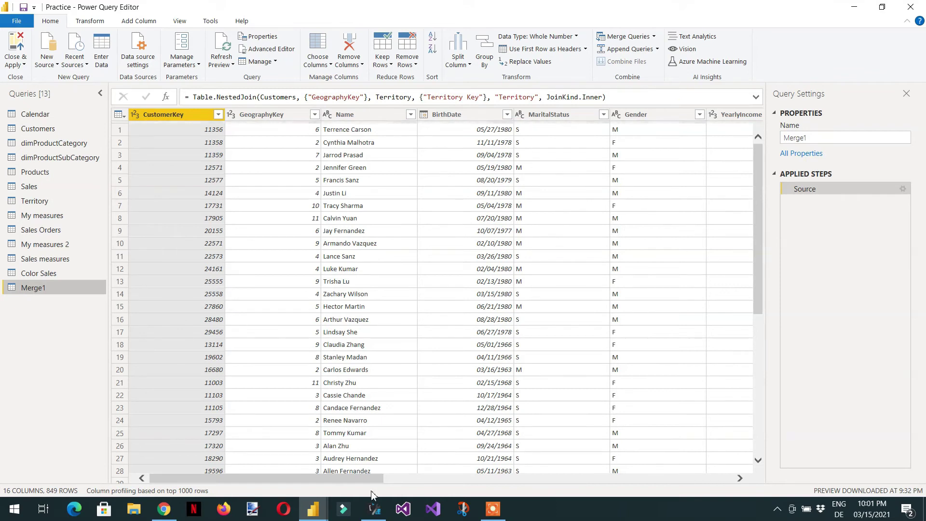
# Rename the Merge1 query to Customer Updated.
pyautogui.doubleClick(50, 288)
pyautogui.click(58, 289)
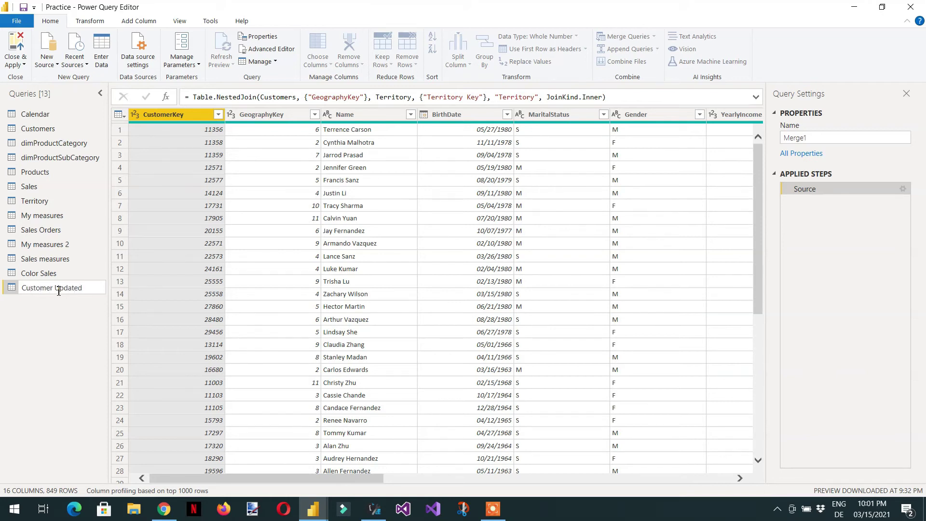
pyautogui.press('Return')
# Remove the Territory column from Customer Updated and close and apply the changes.
pyautogui.moveTo(217, 481); pyautogui.dragTo(641, 492)
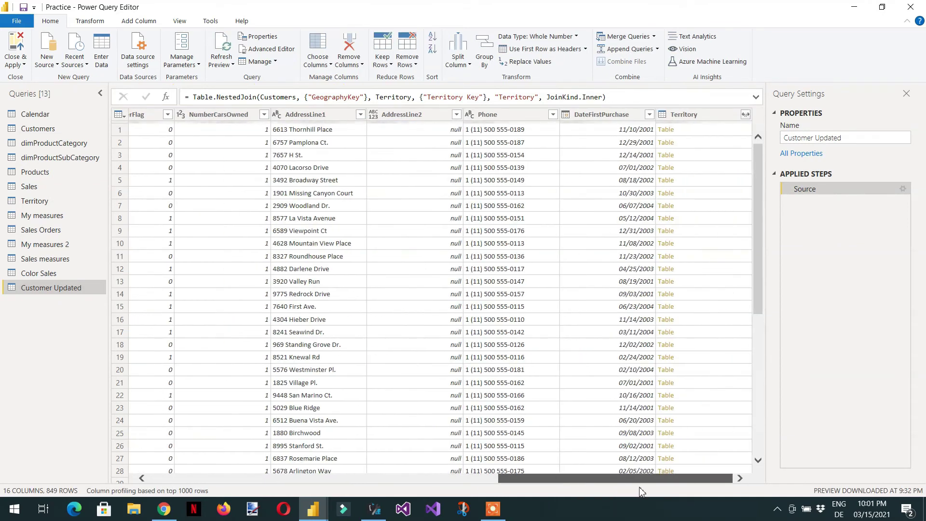
pyautogui.rightClick(687, 120)
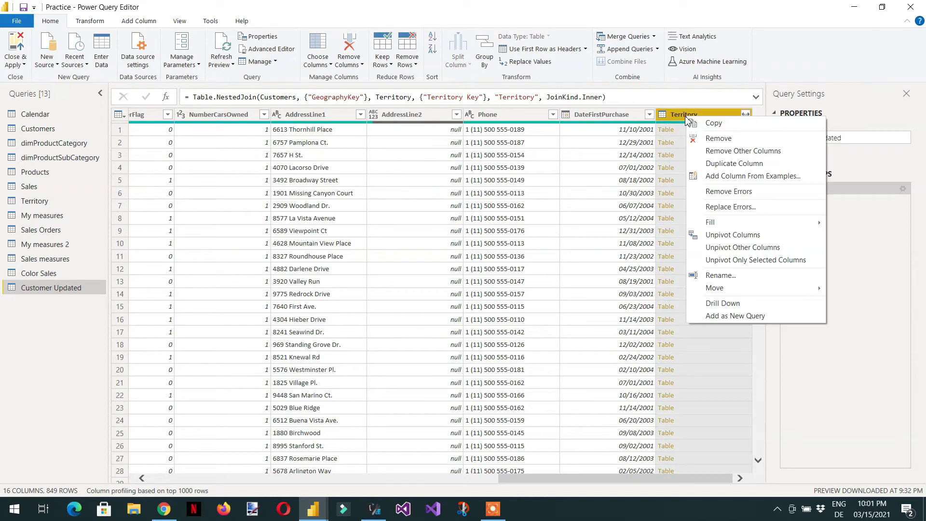
pyautogui.click(713, 139)
pyautogui.click(17, 60)
pyautogui.click(29, 77)
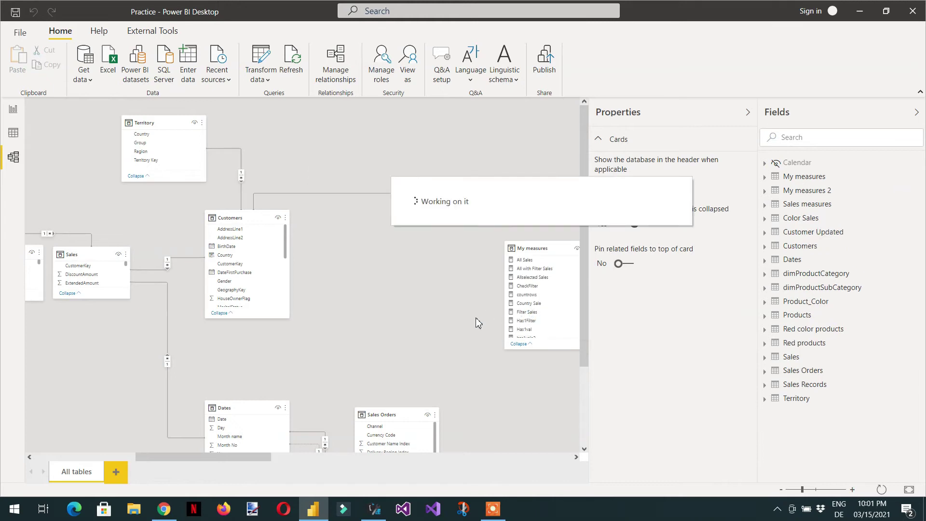
# Delete the existing relationship on the Customer Updated table.
pyautogui.rightClick(399, 189)
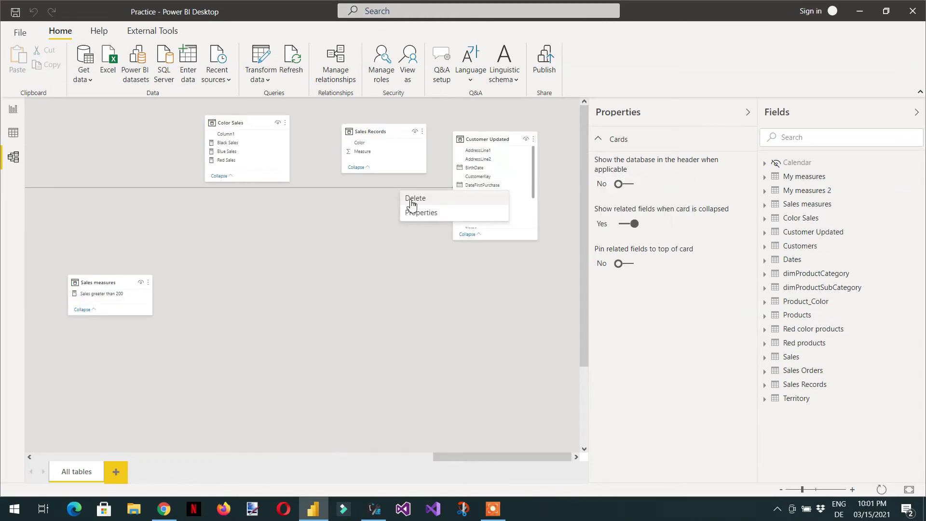
pyautogui.click(409, 198)
pyautogui.click(523, 275)
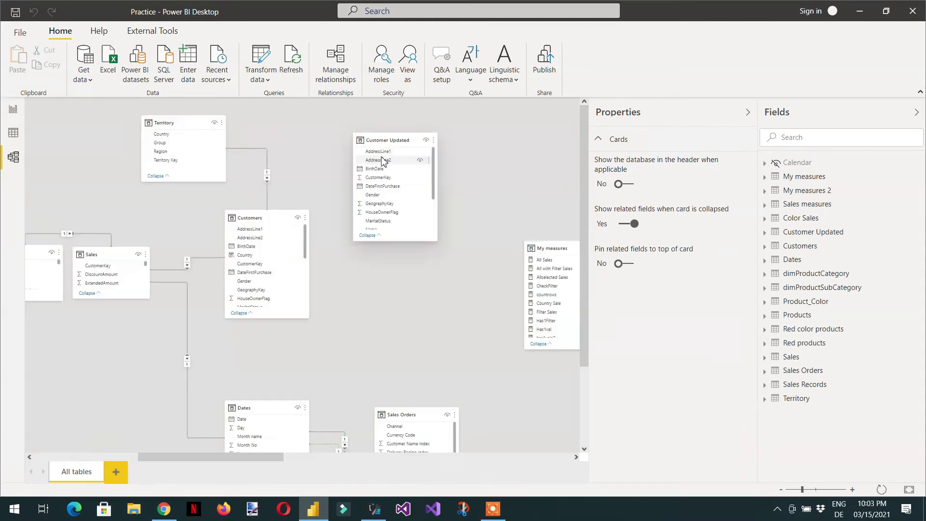
# Move the Customer Updated card beside Territory and zoom in on the diagram.
pyautogui.moveTo(383, 141); pyautogui.dragTo(366, 139)
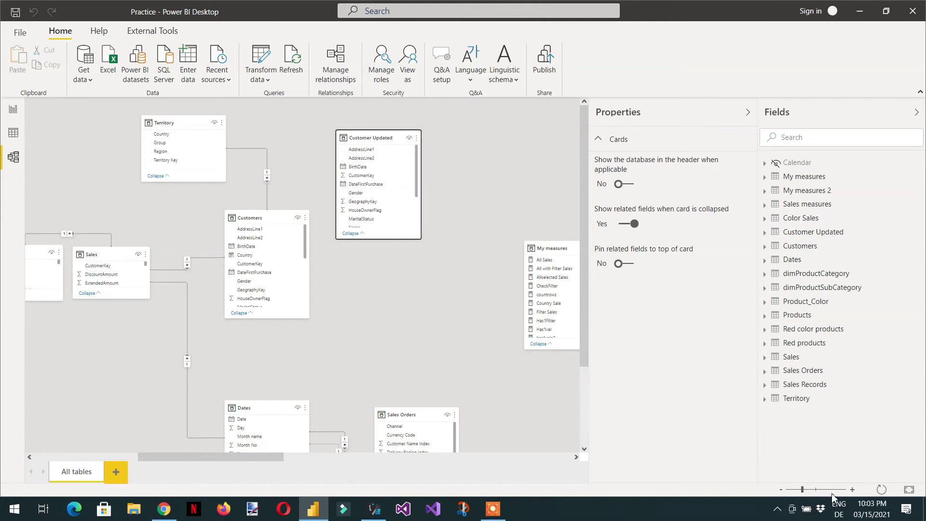
pyautogui.click(852, 490)
pyautogui.click(852, 489)
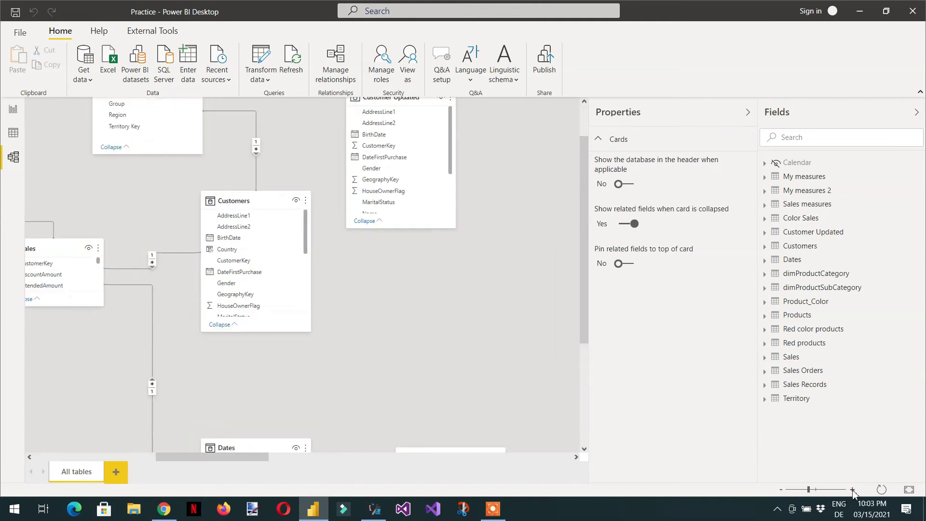
pyautogui.click(852, 490)
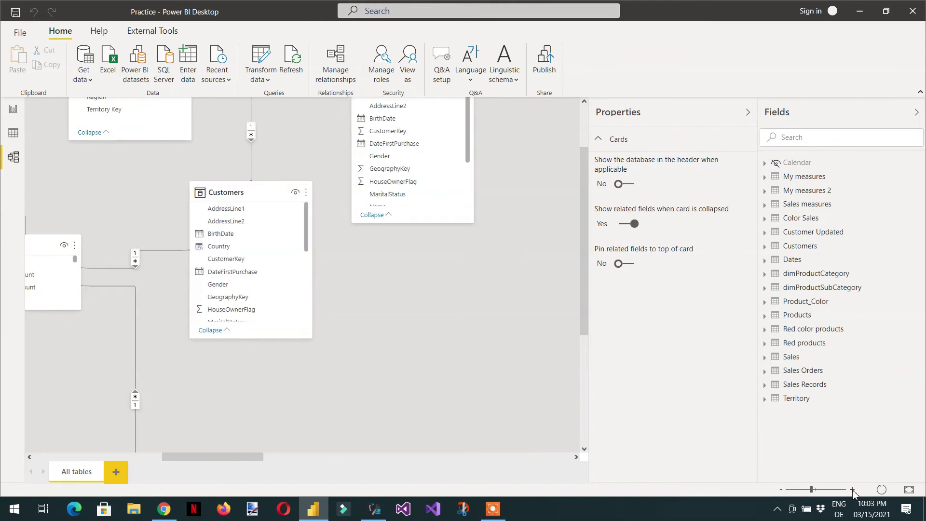
pyautogui.click(852, 490)
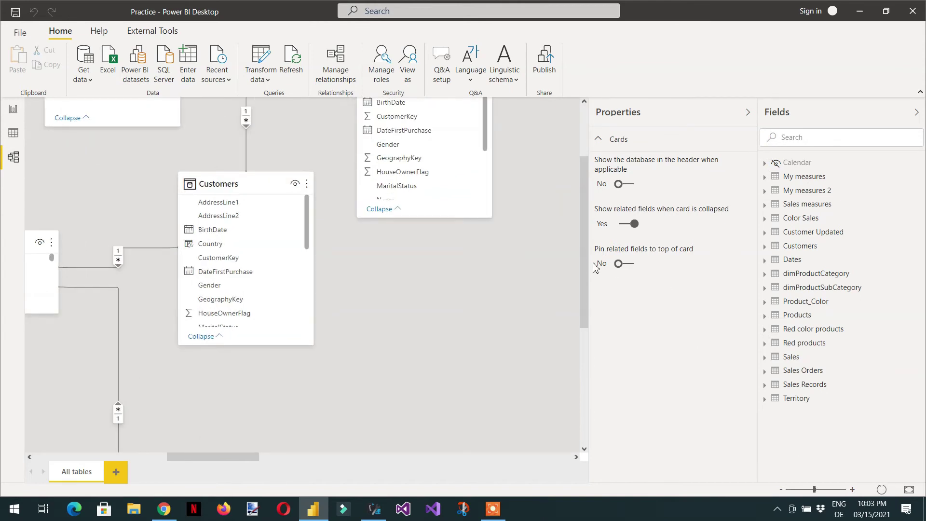
pyautogui.moveTo(586, 258); pyautogui.dragTo(586, 205)
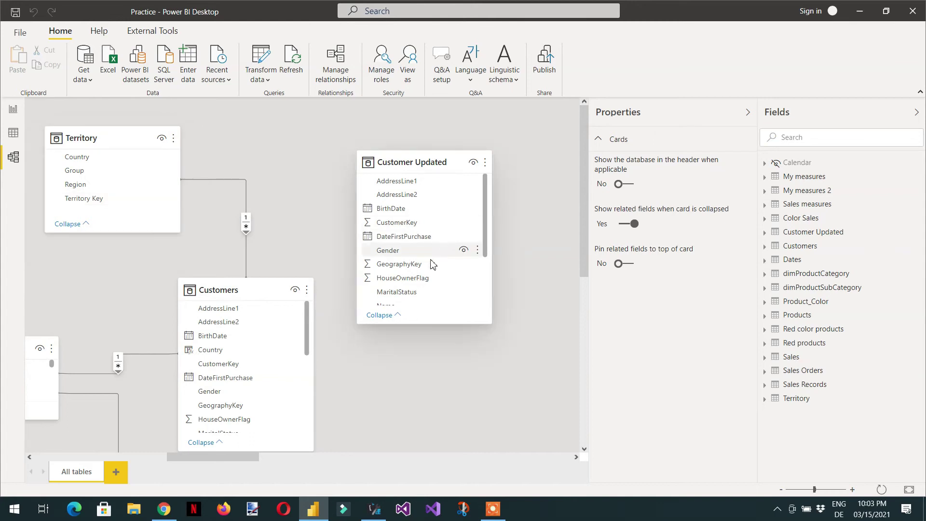
# Relate Customer Updated's GeographyKey to Territory's Territory Key, then bring DAX Studio forward.
pyautogui.moveTo(403, 268); pyautogui.dragTo(87, 203)
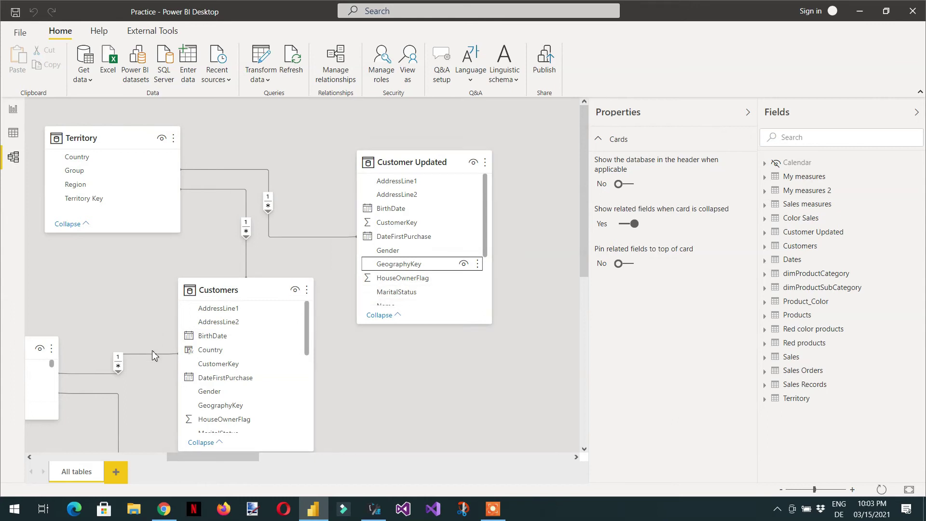
pyautogui.moveTo(201, 455); pyautogui.dragTo(175, 448)
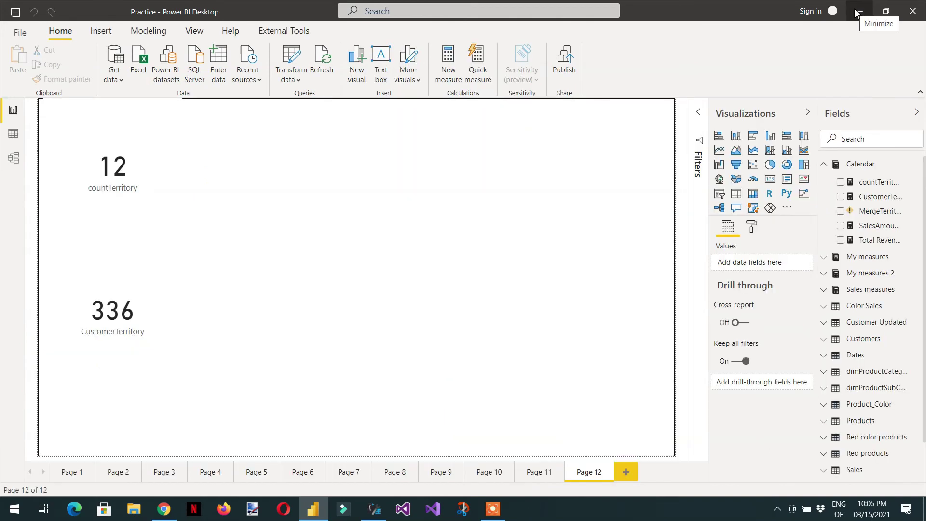
pyautogui.click(856, 13)
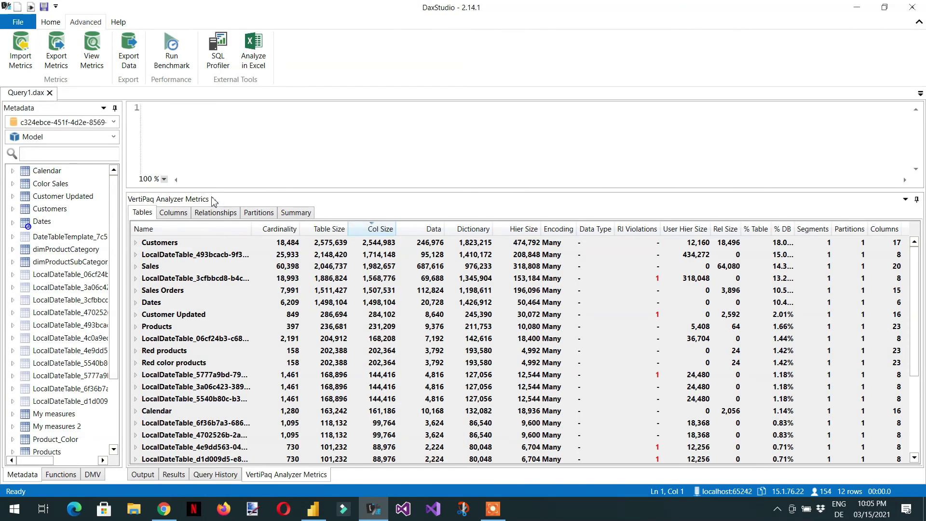
# Expand Customer Updated in the Relationships metrics, showing 0 missing keys and 0 invalid rows.
pyautogui.click(215, 212)
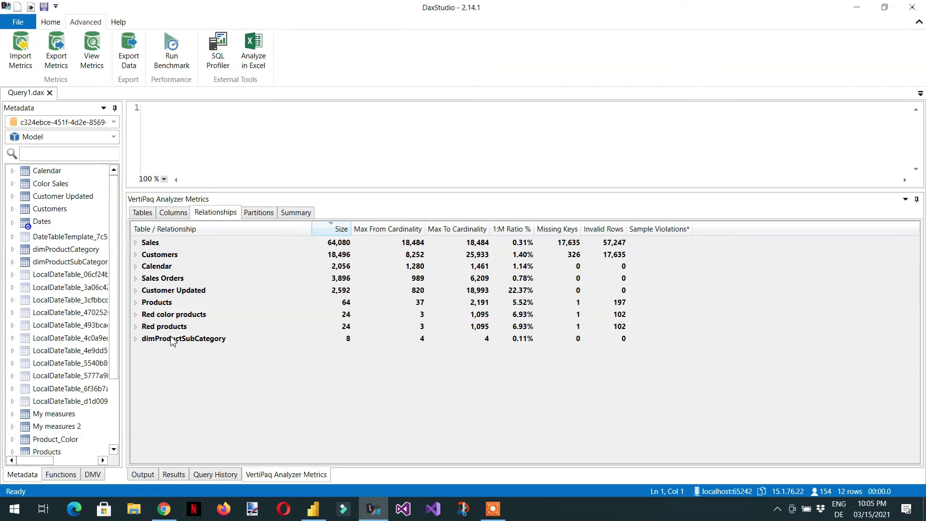
pyautogui.click(136, 291)
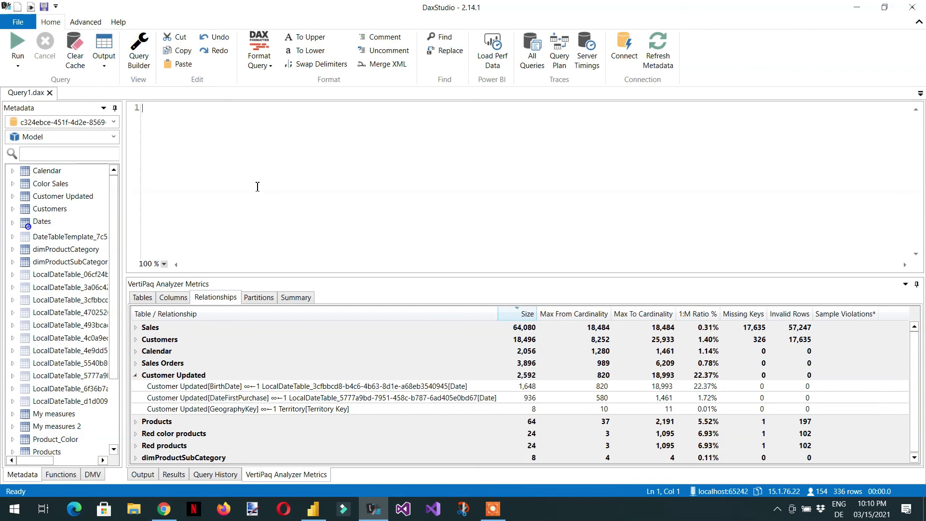
# Write the query EVALUATE VALUES(Territory[Territory Key]) in the DAX Studio editor.
pyautogui.write('EVALUATE')
pyautogui.press('Return')
pyautogui.write('va')
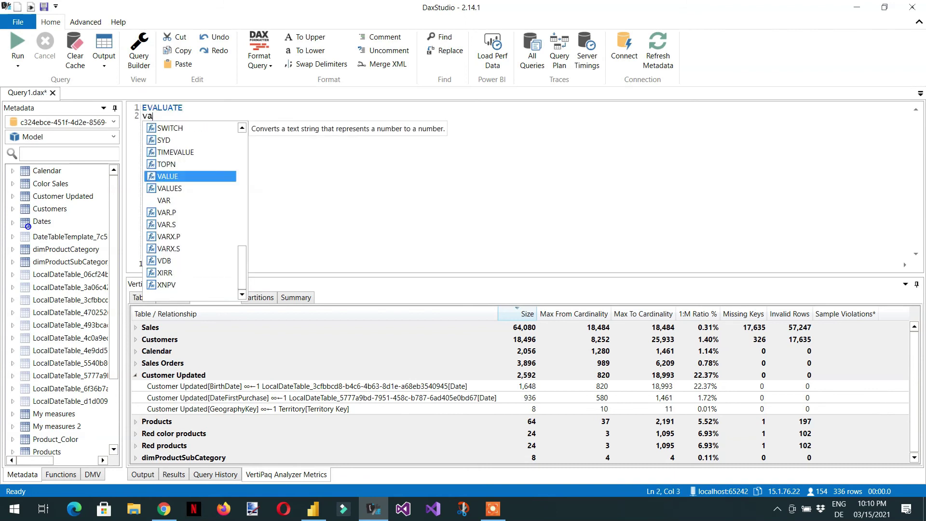
pyautogui.write('lues(')
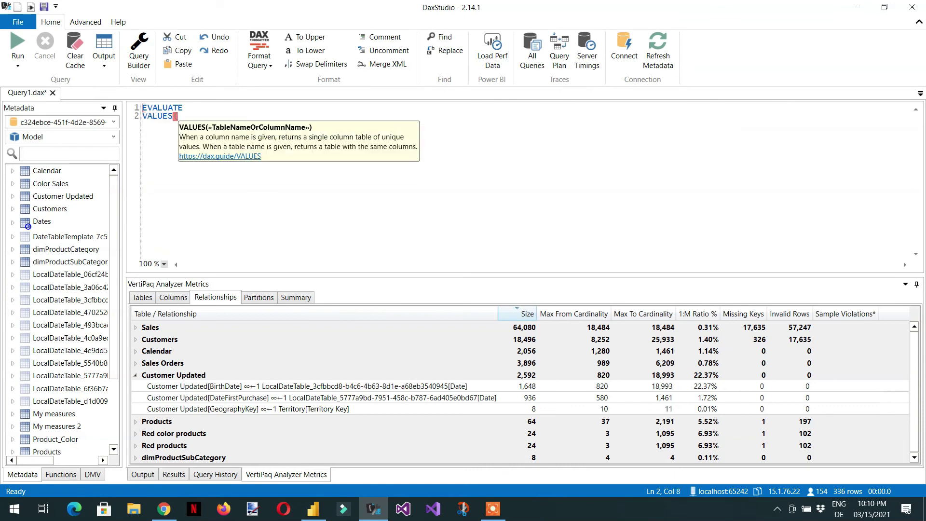
pyautogui.write('ter')
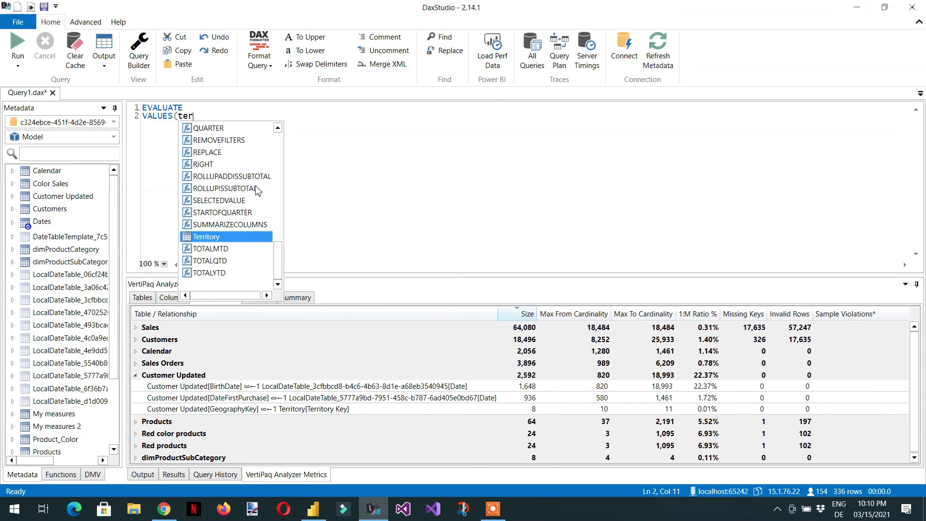
pyautogui.press('Tab')
pyautogui.write('[')
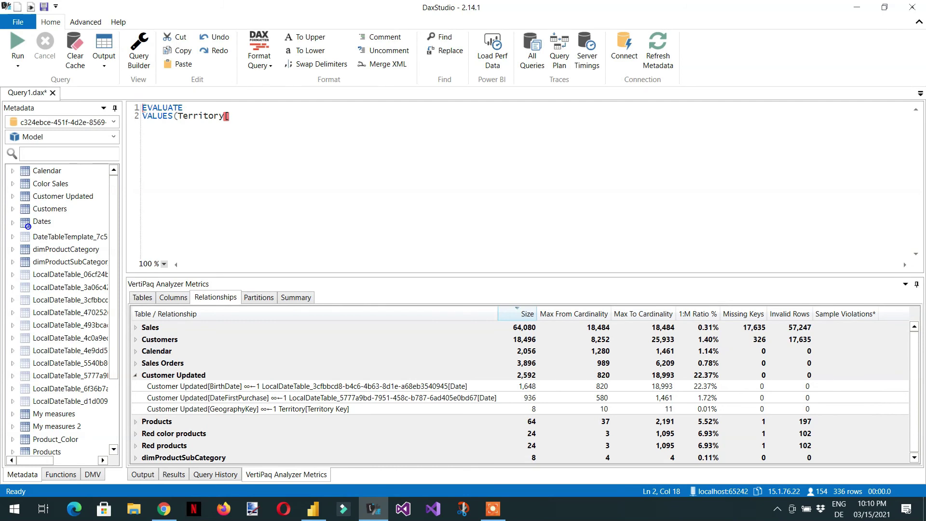
pyautogui.write('terri')
pyautogui.press('Tab')
pyautogui.write(')')
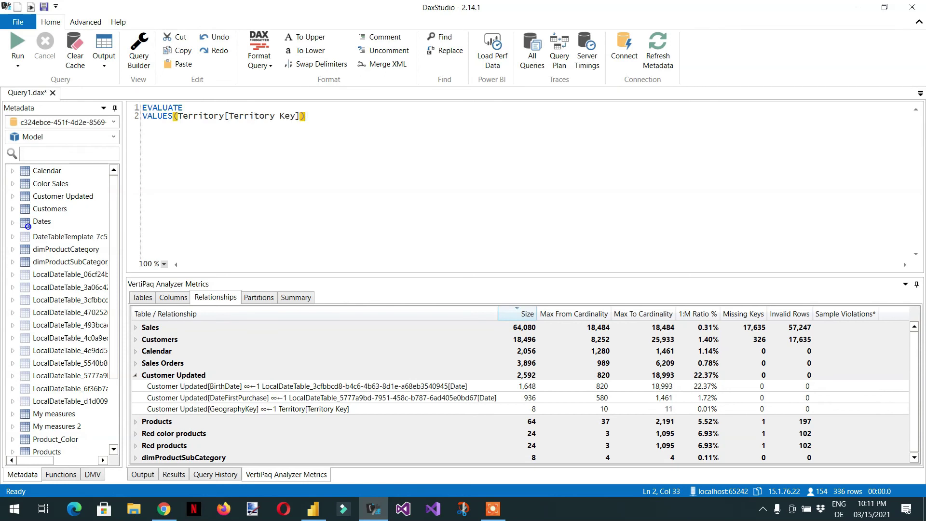
# Add ORDER BY Territory[Territory Key] and run the query, returning keys 1 through 11.
pyautogui.press('Return')
pyautogui.write('ord')
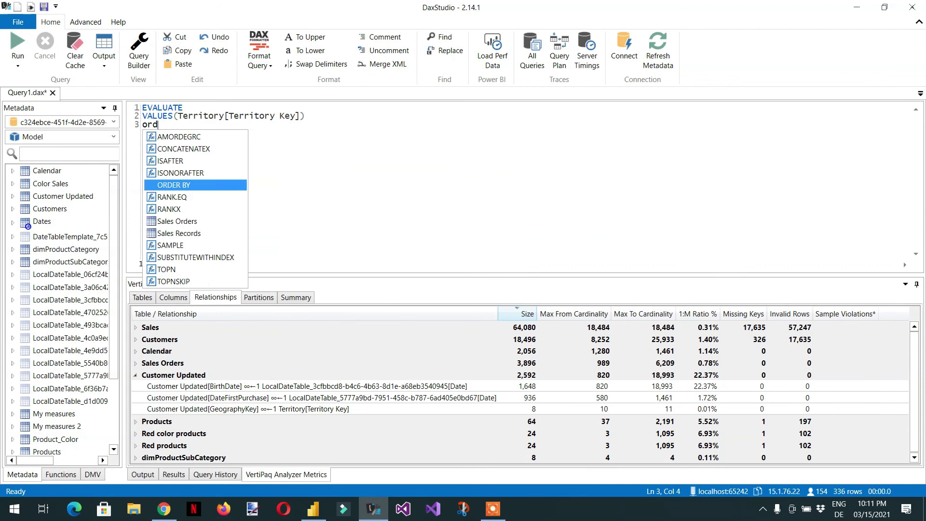
pyautogui.write('rer')
pyautogui.press('Tab')
pyautogui.write('Territory[Territory Key]')
pyautogui.press('F5')
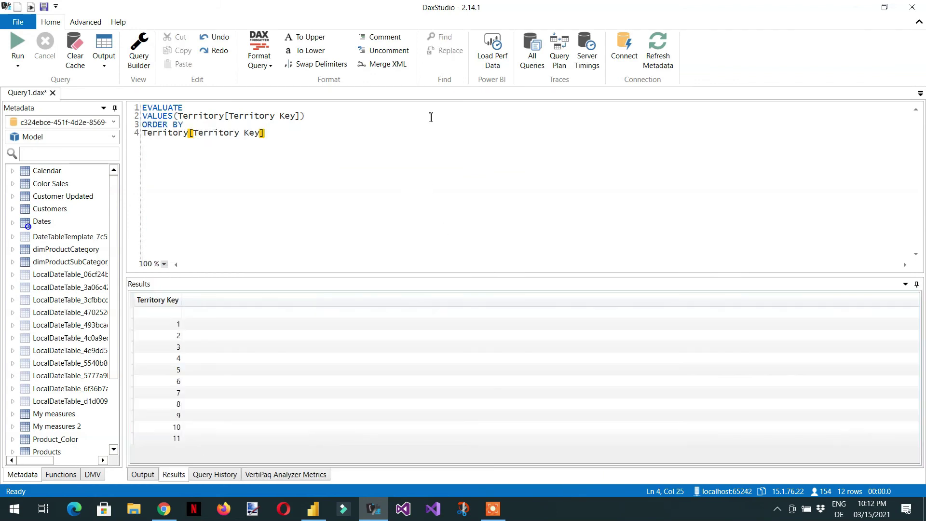
pyautogui.click(12, 48)
pyautogui.click(297, 143)
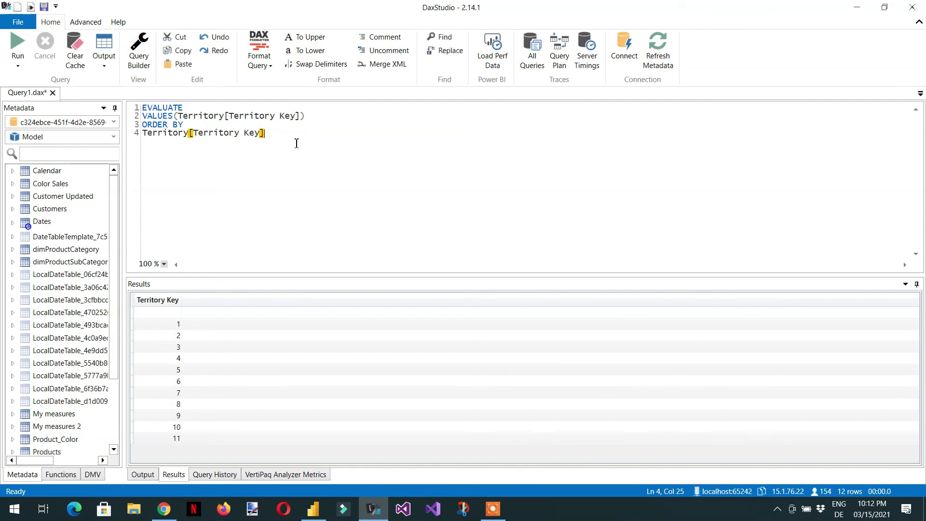
# Change the VALUES query to use 'Customer Updated'[GeographyKey] instead of Territory Key.
pyautogui.press('BackSpace')
pyautogui.press('BackSpace')
pyautogui.press('BackSpace')
pyautogui.press('BackSpace')
pyautogui.press('BackSpace')
pyautogui.press('BackSpace')
pyautogui.press('BackSpace')
pyautogui.press('BackSpace')
pyautogui.press('BackSpace')
pyautogui.press('BackSpace')
pyautogui.press('BackSpace')
pyautogui.press('BackSpace')
pyautogui.press('BackSpace')
pyautogui.press('BackSpace')
pyautogui.press('BackSpace')
pyautogui.press('BackSpace')
pyautogui.press('BackSpace')
pyautogui.press('BackSpace')
pyautogui.press('BackSpace')
pyautogui.press('BackSpace')
pyautogui.press('BackSpace')
pyautogui.press('BackSpace')
pyautogui.press('BackSpace')
pyautogui.press('BackSpace')
pyautogui.press('BackSpace')
pyautogui.press('BackSpace')
pyautogui.press('BackSpace')
pyautogui.press('BackSpace')
pyautogui.press('BackSpace')
pyautogui.press('BackSpace')
pyautogui.press('BackSpace')
pyautogui.press('BackSpace')
pyautogui.press('BackSpace')
pyautogui.press('BackSpace')
pyautogui.press('BackSpace')
pyautogui.press('BackSpace')
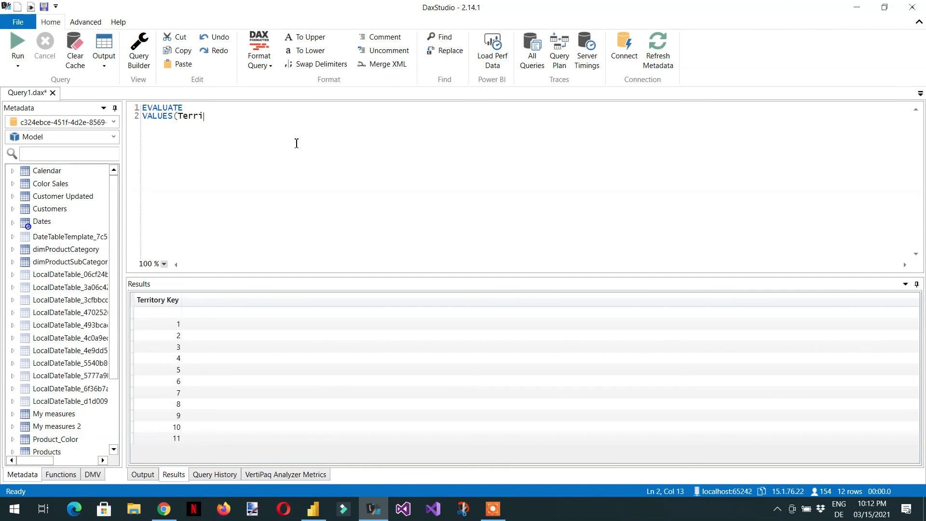
pyautogui.press('BackSpace')
pyautogui.press('BackSpace')
pyautogui.write('cus')
pyautogui.press('Down')
pyautogui.press('Tab')
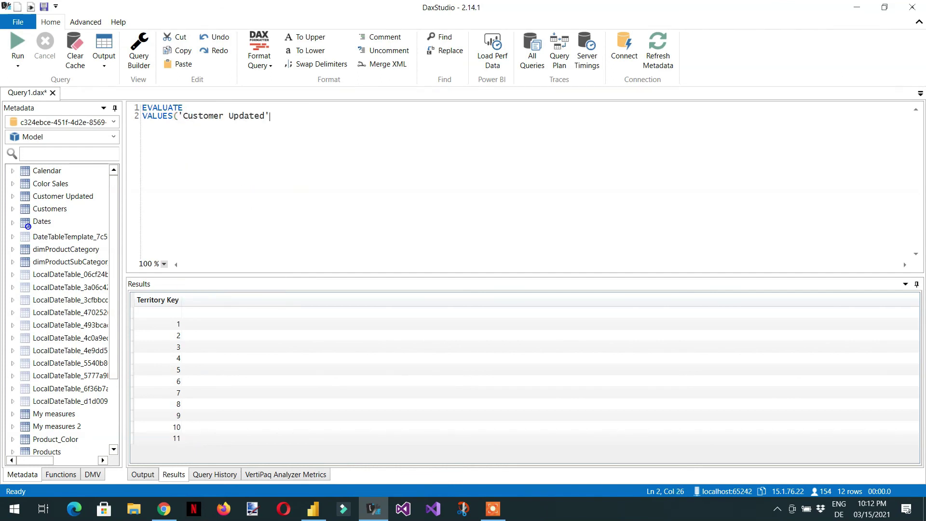
pyautogui.write('[ge')
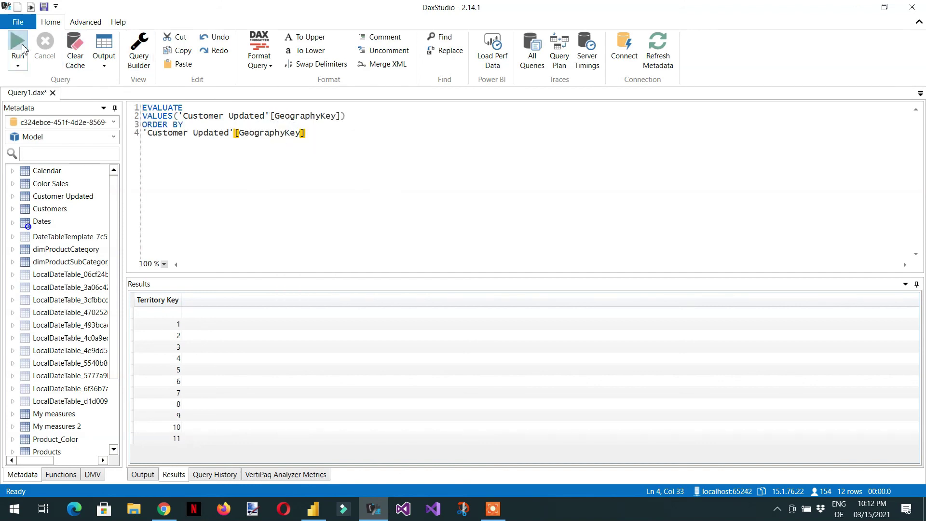
# Run the GeographyKey query and select the returned values, 2 through 11.
pyautogui.click(21, 48)
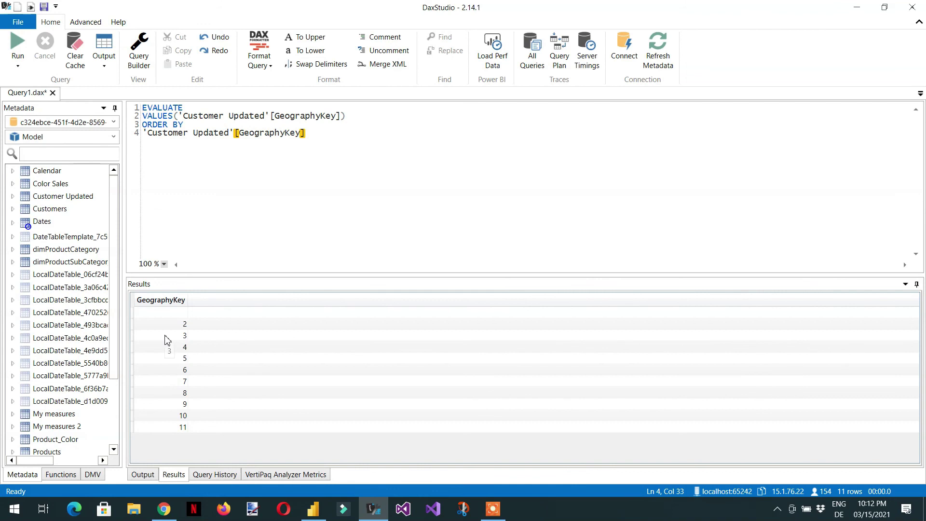
pyautogui.click(175, 325)
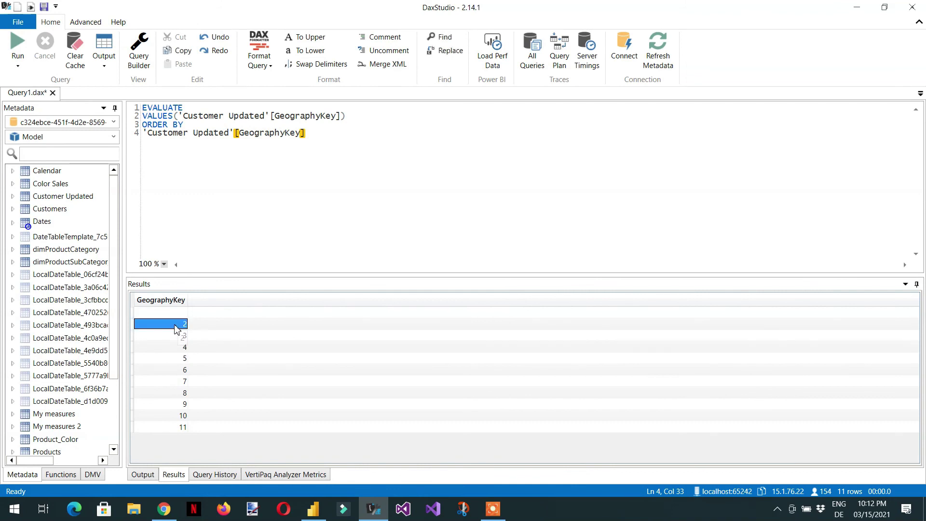
pyautogui.hotkey('shift', 'Down')
pyautogui.hotkey('shift', 'Down')
pyautogui.hotkey('shift', 'Down')
pyautogui.hotkey('shift', 'Down')
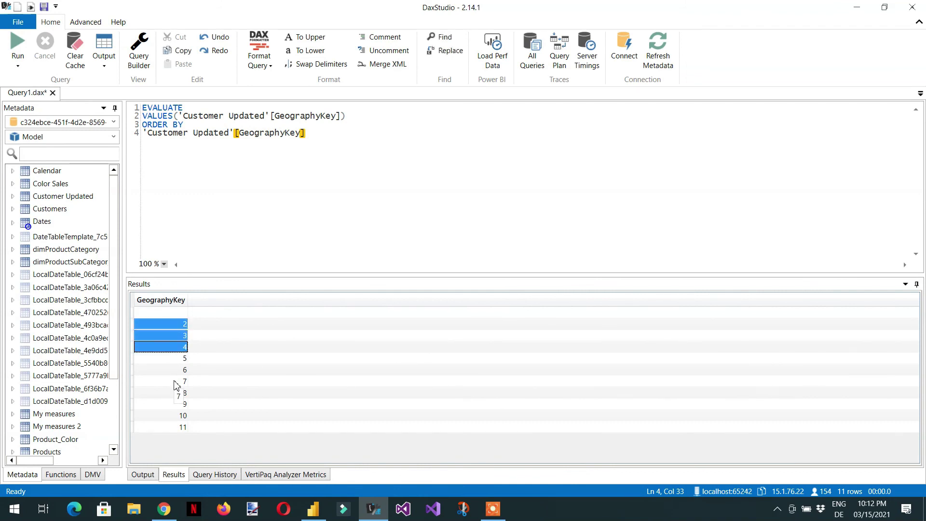